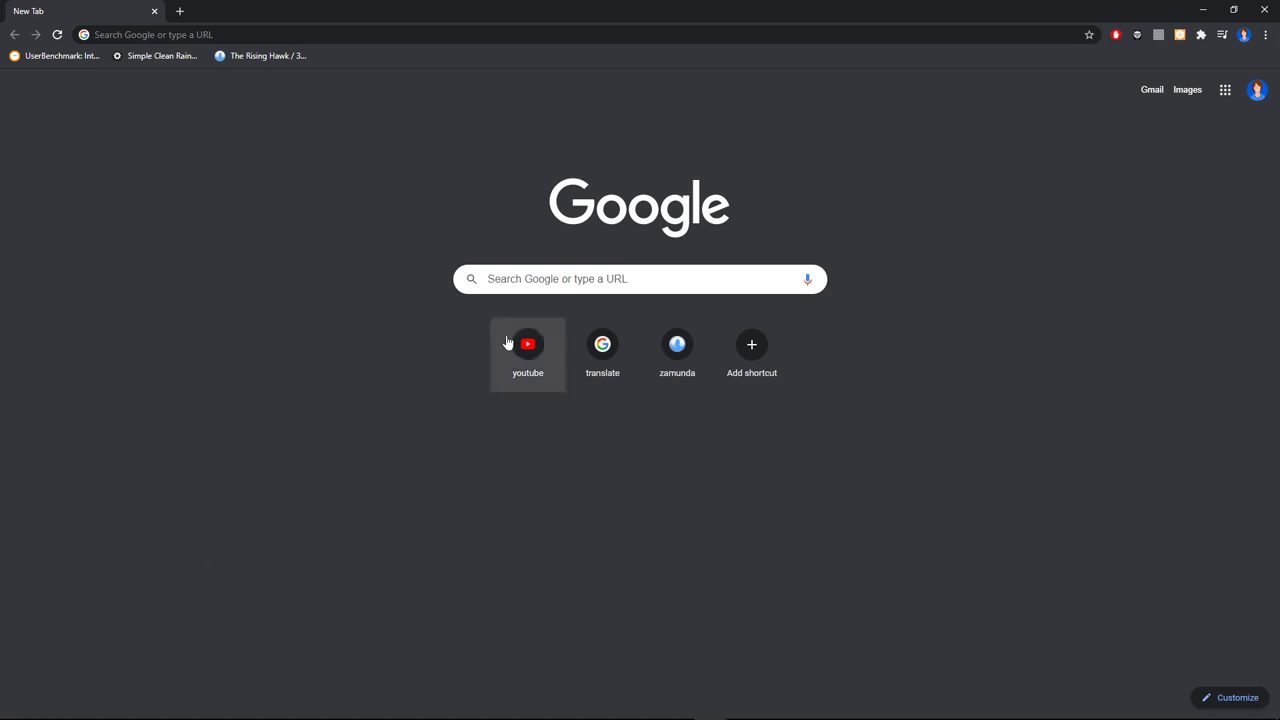
Search Google for "roblox" and open the official Roblox website from the results
click(542, 278)
text(roblox)
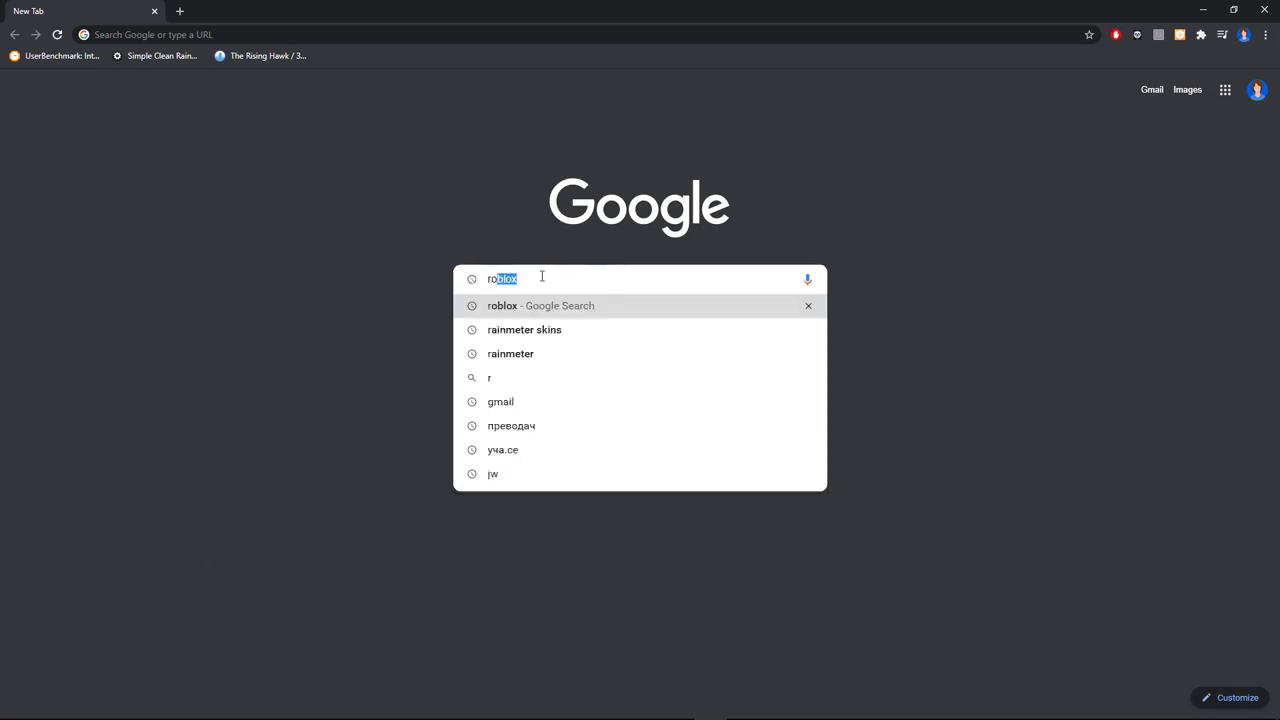
key(Return)
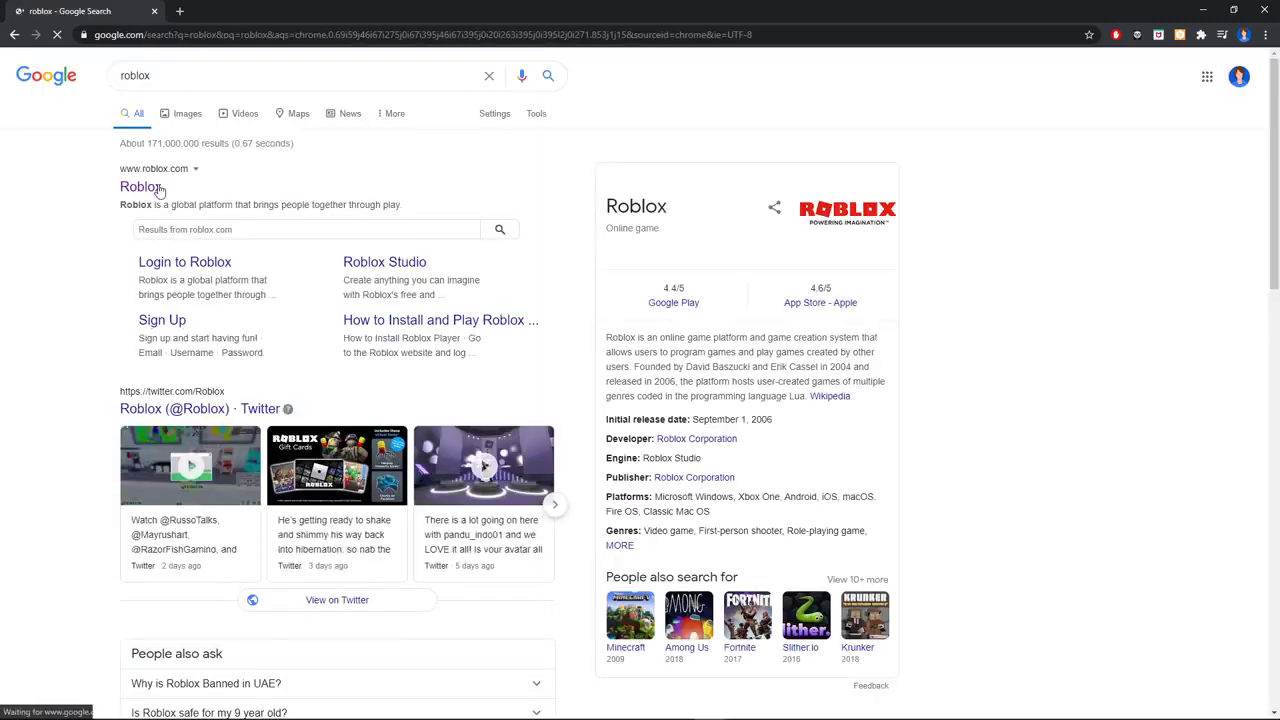
click(155, 190)
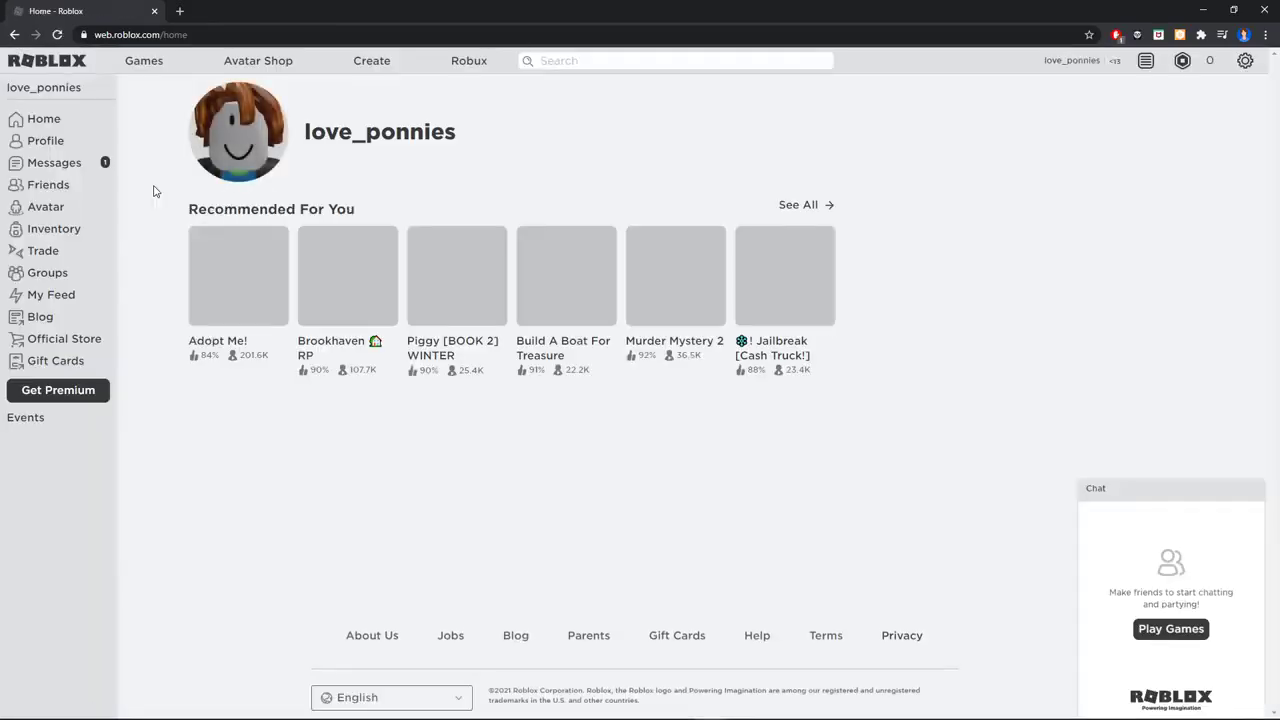
key(alt+Left)
click(141, 188)
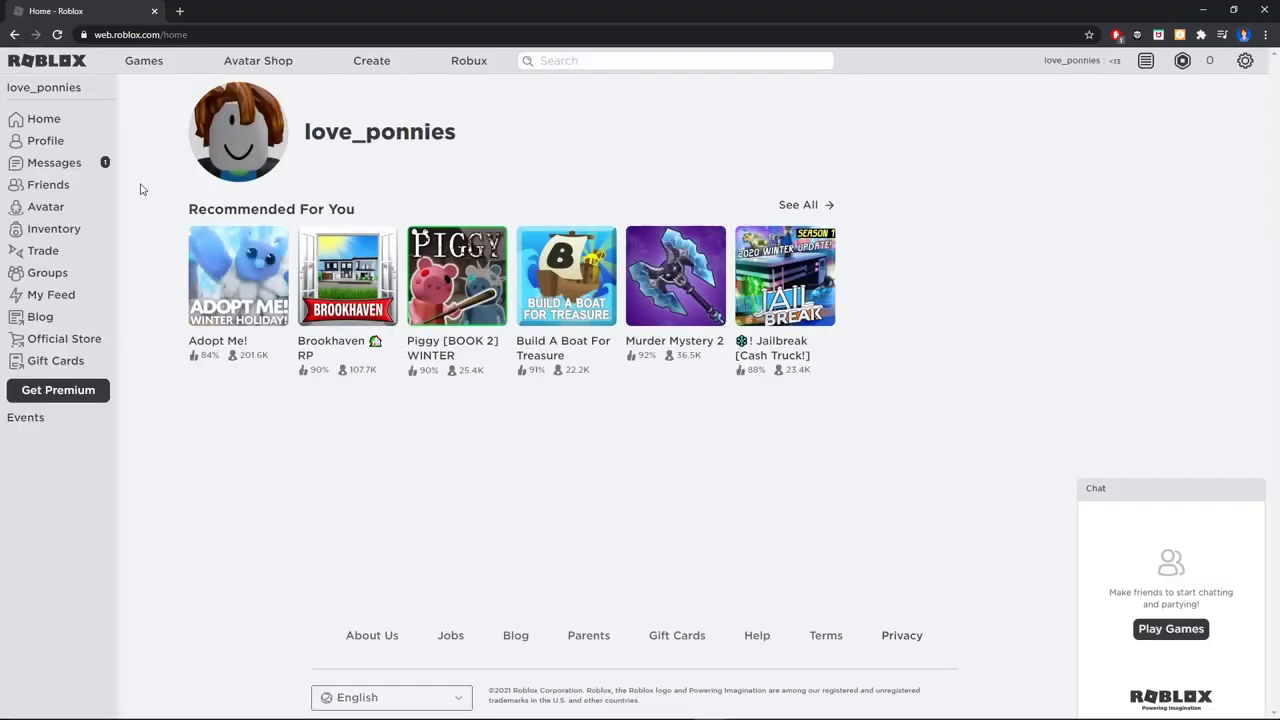
Browse the Roblox games catalogue and open the page of "[TASKS] Crewmates! (Among Us)" from Up-and-Coming
click(138, 65)
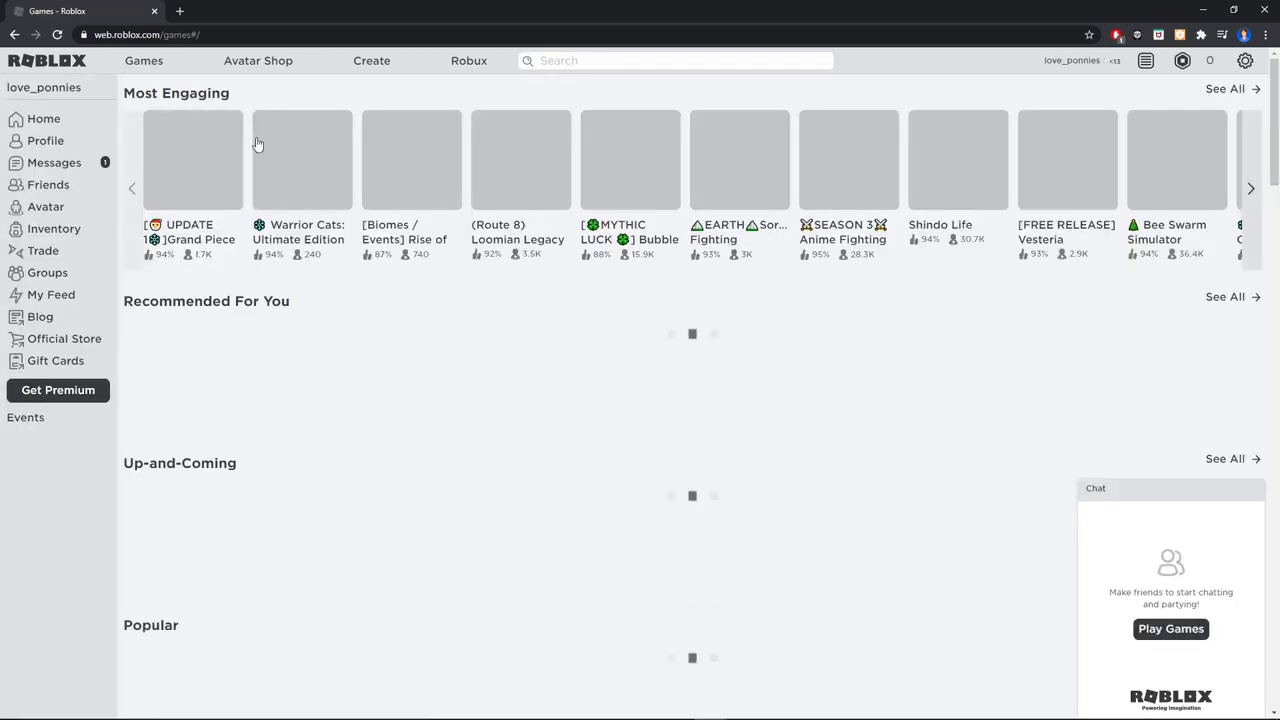
scroll(502, 248, down, 2)
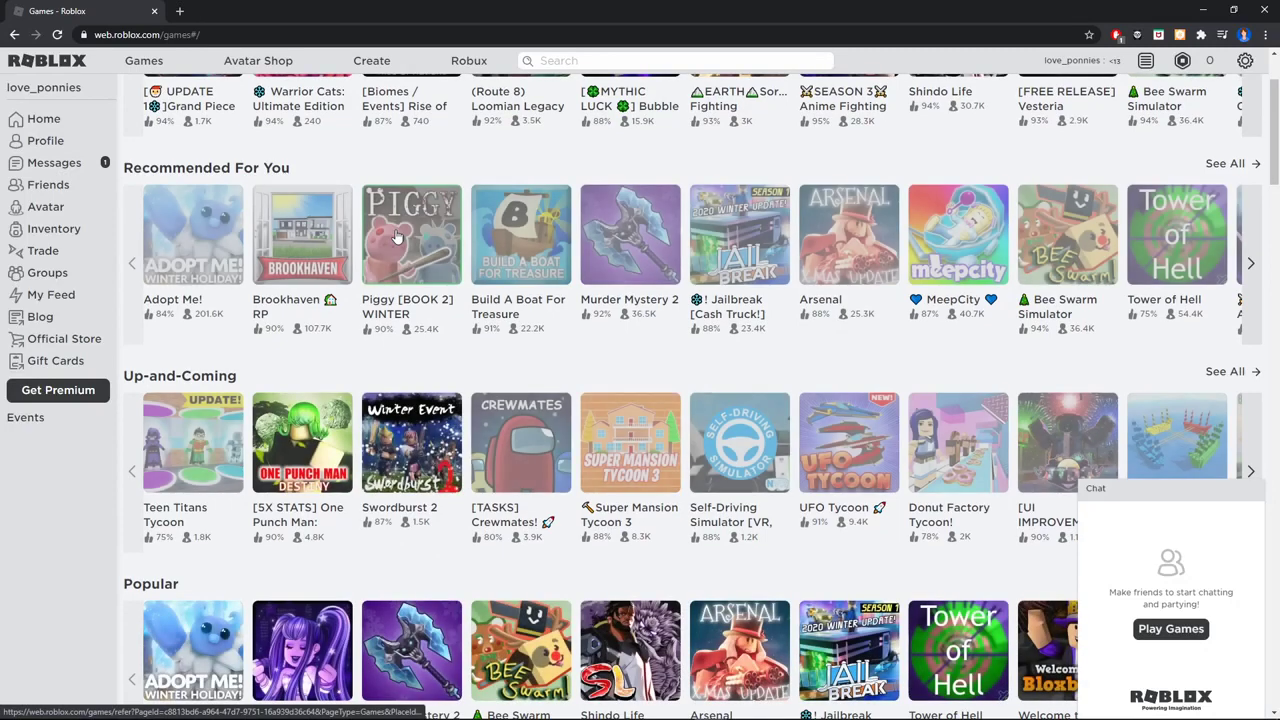
click(530, 419)
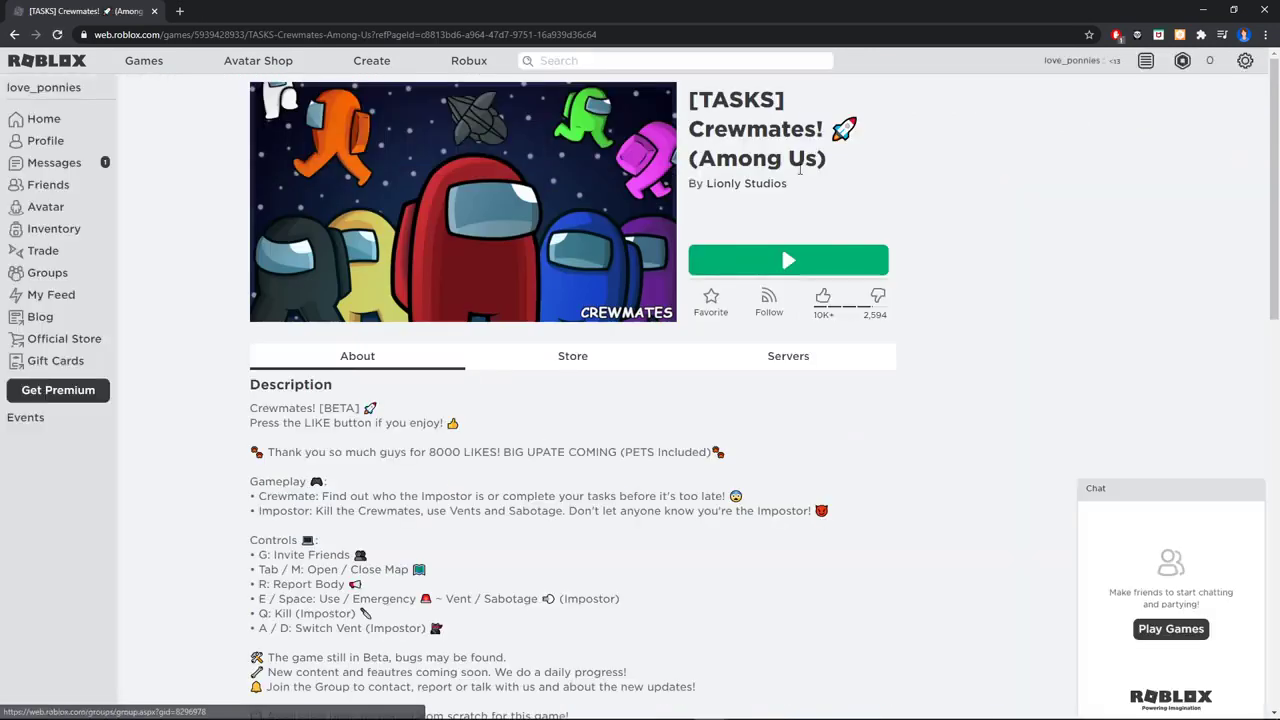
drag(711, 99, 843, 128)
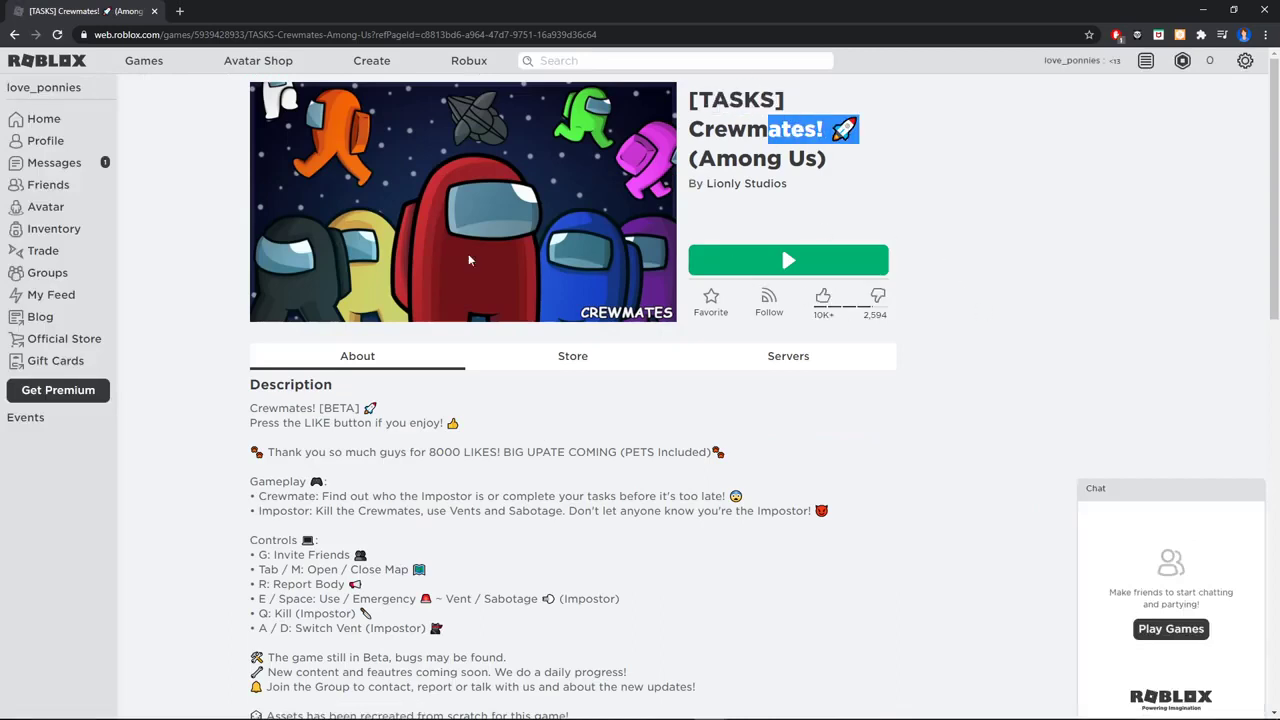
Start the Crewmates game to download the Roblox installer, run RobloxPlayerLauncher.exe and complete the installation
click(783, 262)
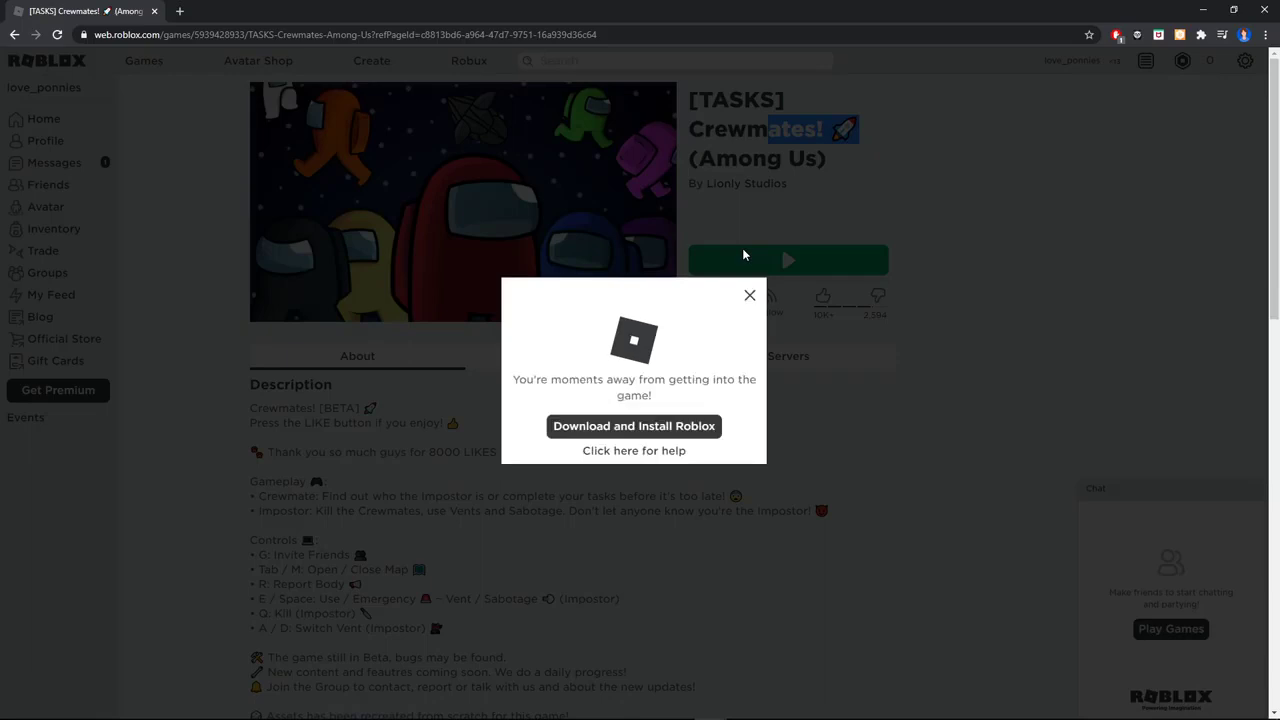
click(688, 428)
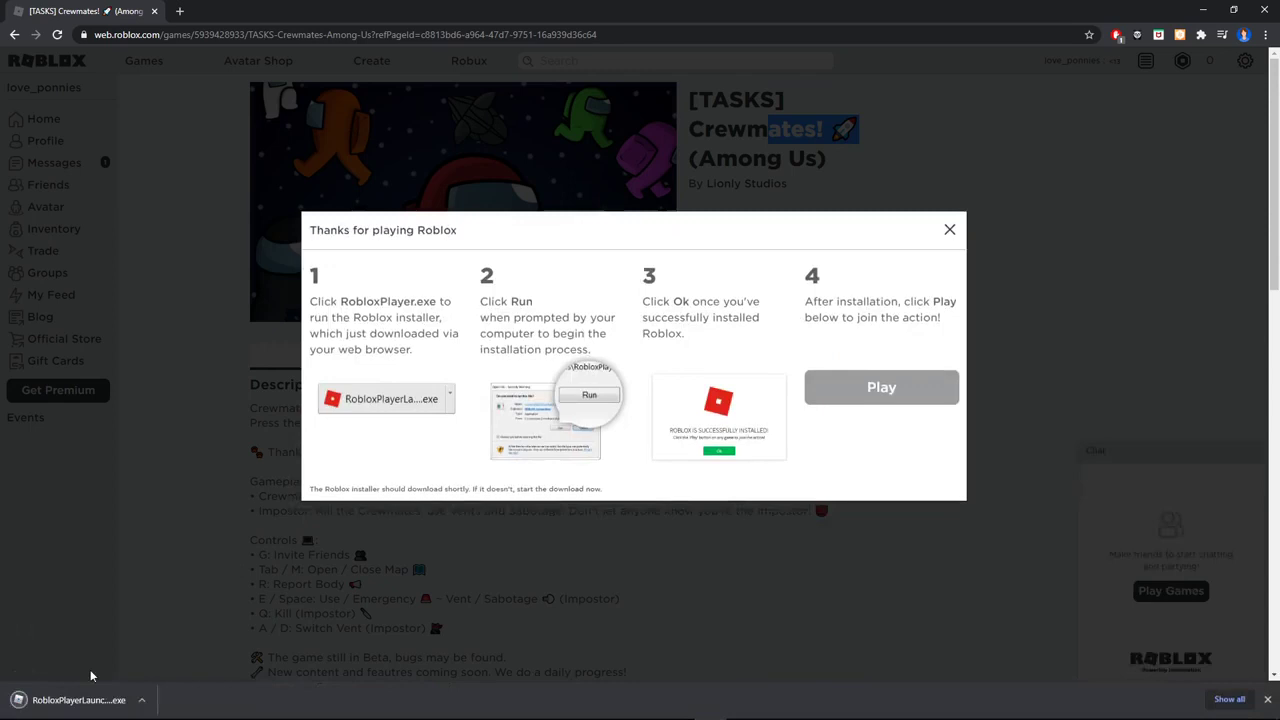
click(92, 696)
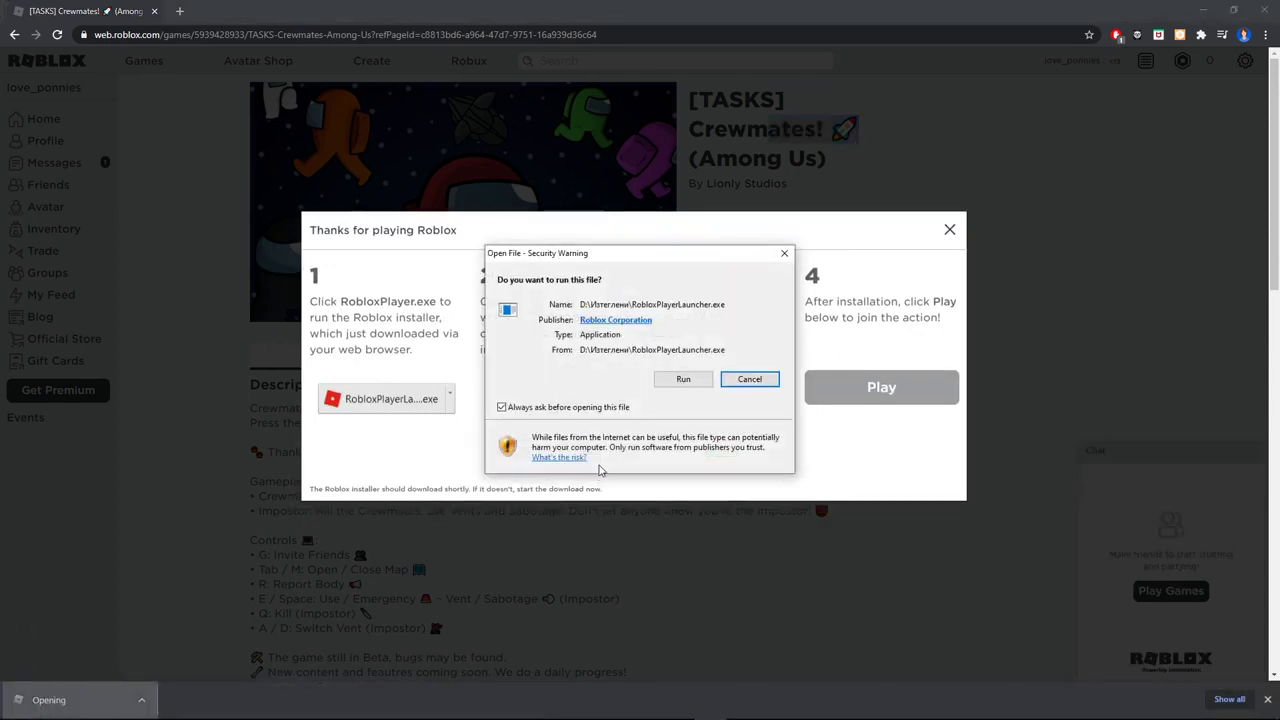
click(683, 379)
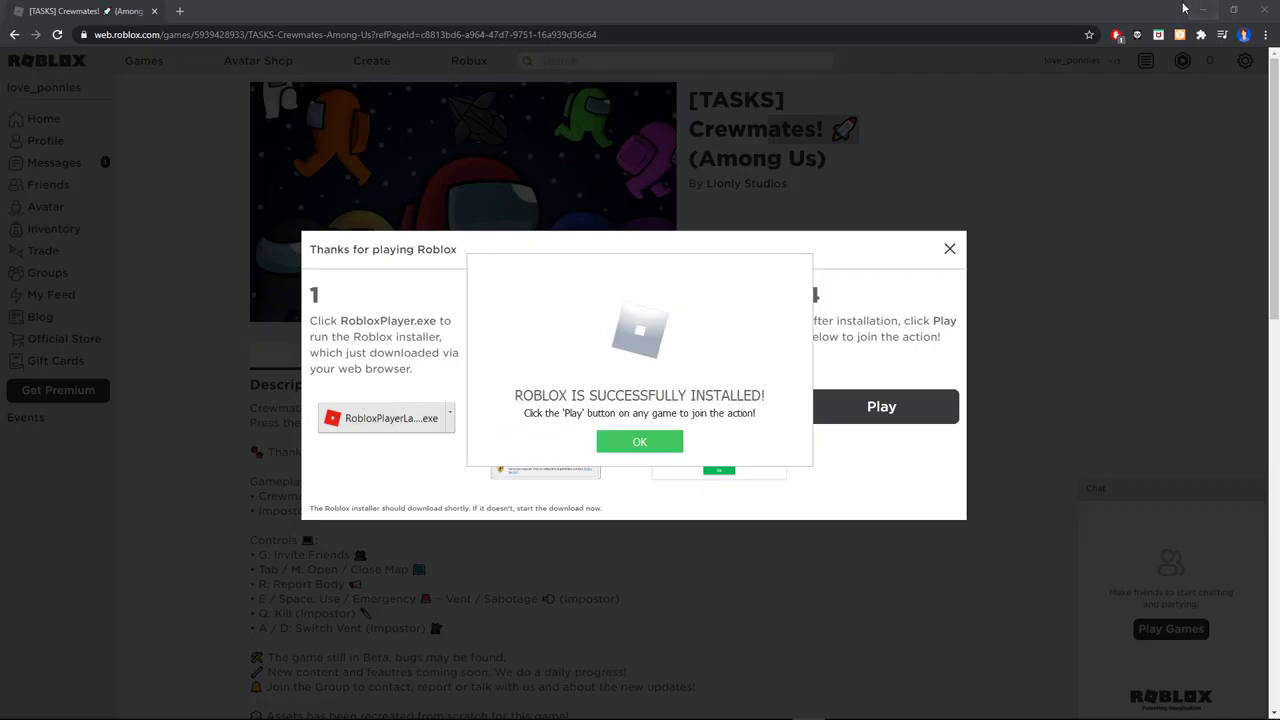
click(640, 442)
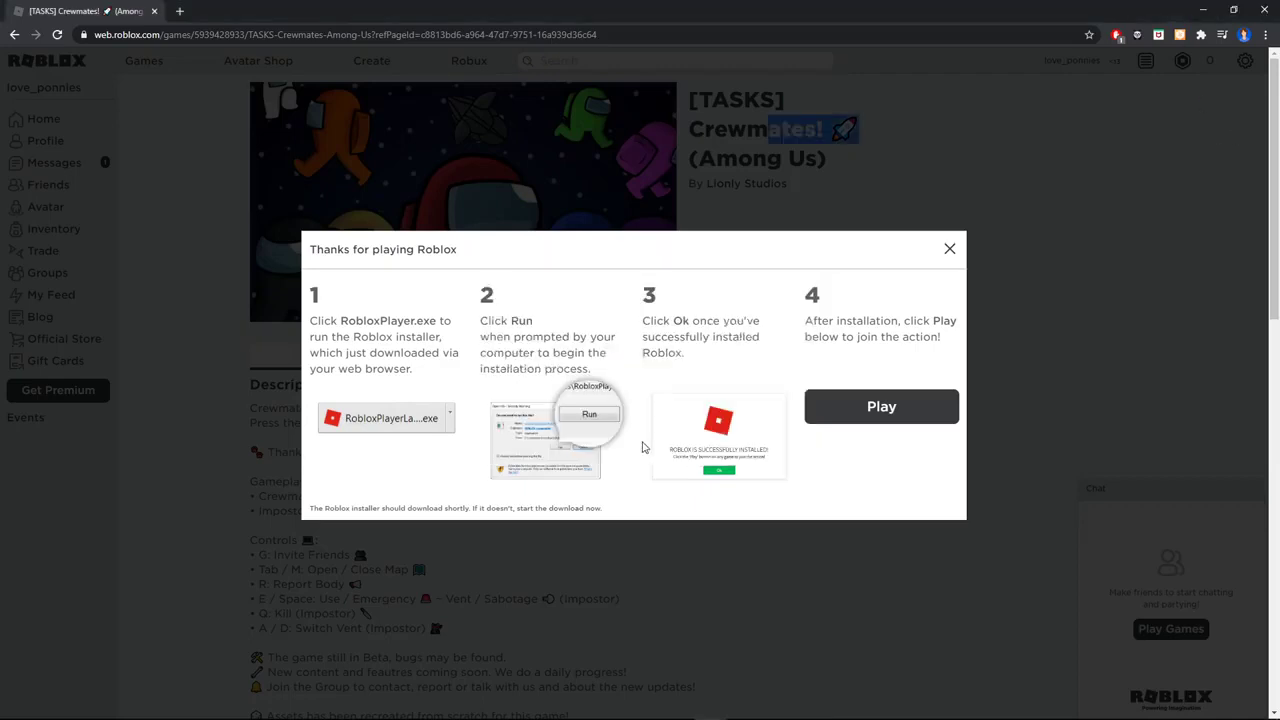
Minimize all open windows and show the desktop icons
click(1203, 10)
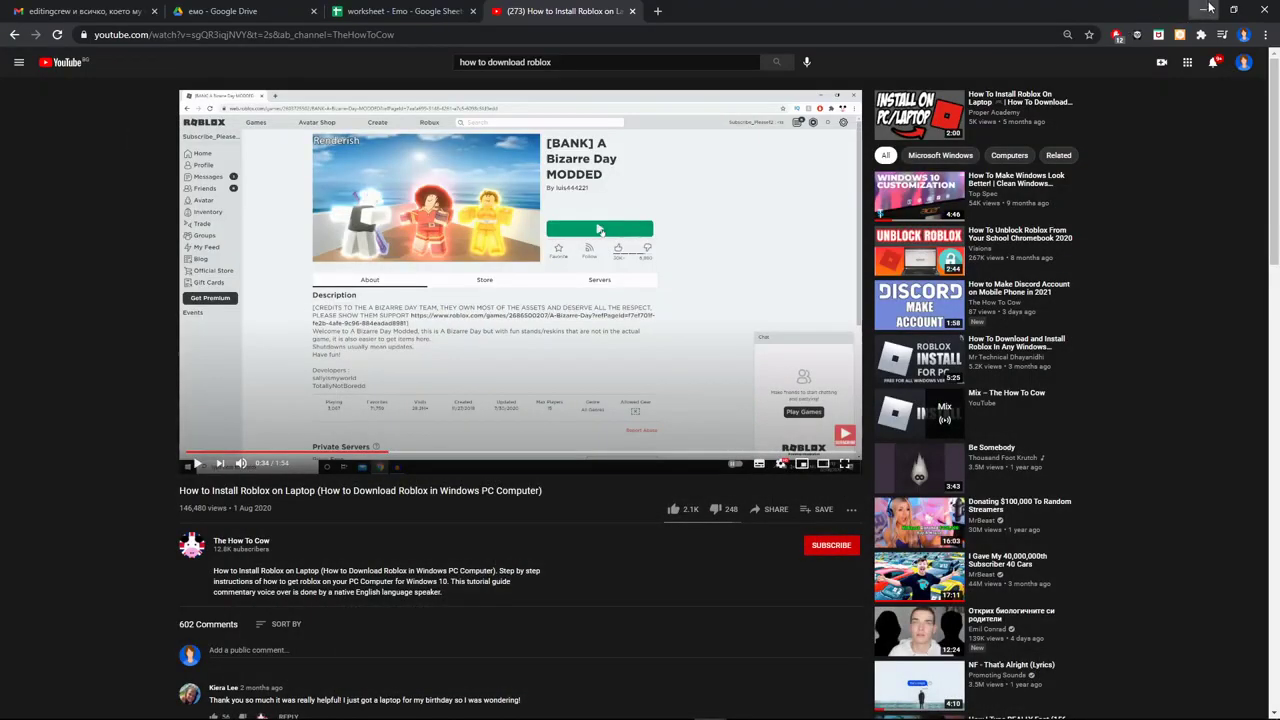
click(1203, 10)
click(1155, 8)
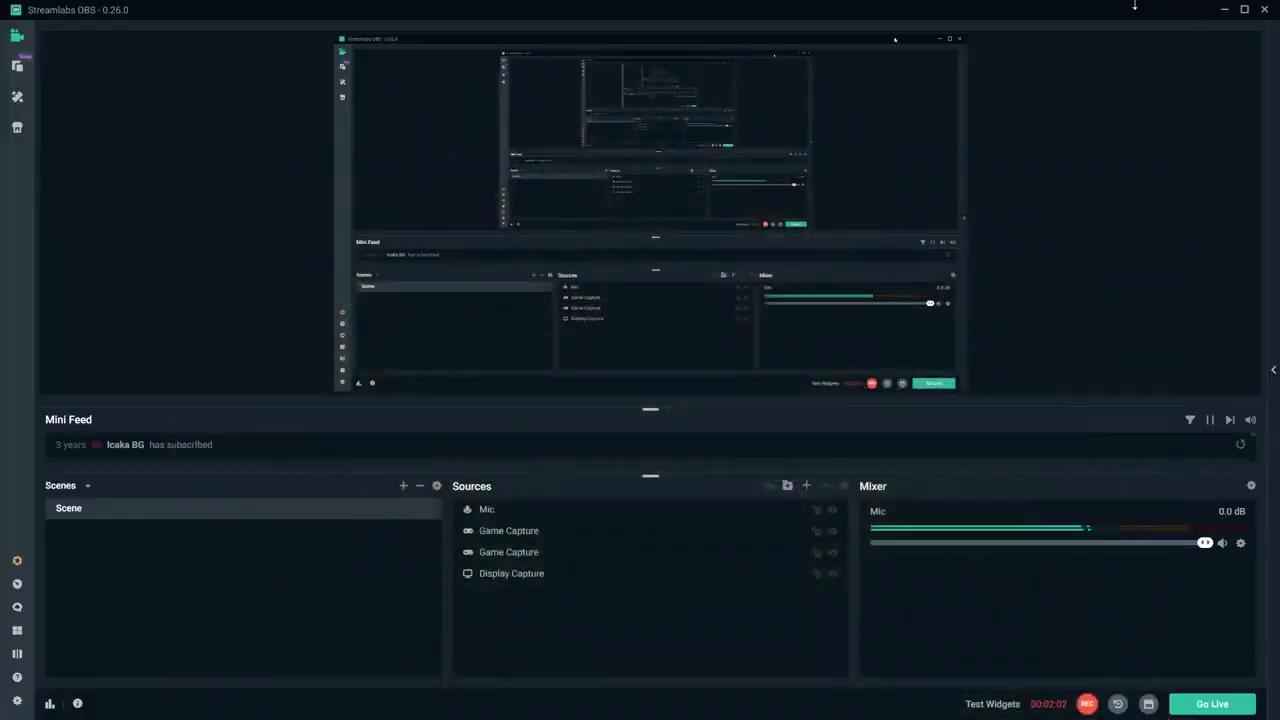
click(1224, 9)
right_click(676, 420)
mouse_move(760, 430)
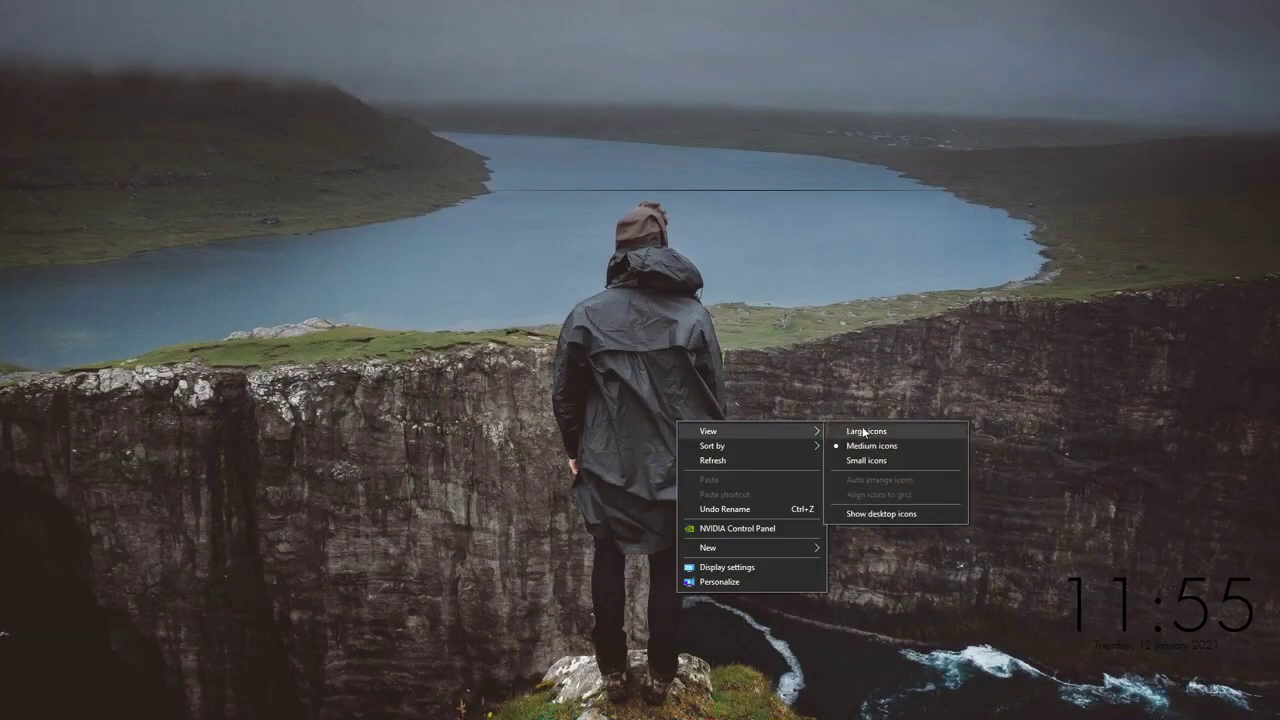
click(872, 514)
Open the Roblox player from the desktop and look through the game categories on the Roblox games page
drag(27, 547, 175, 547)
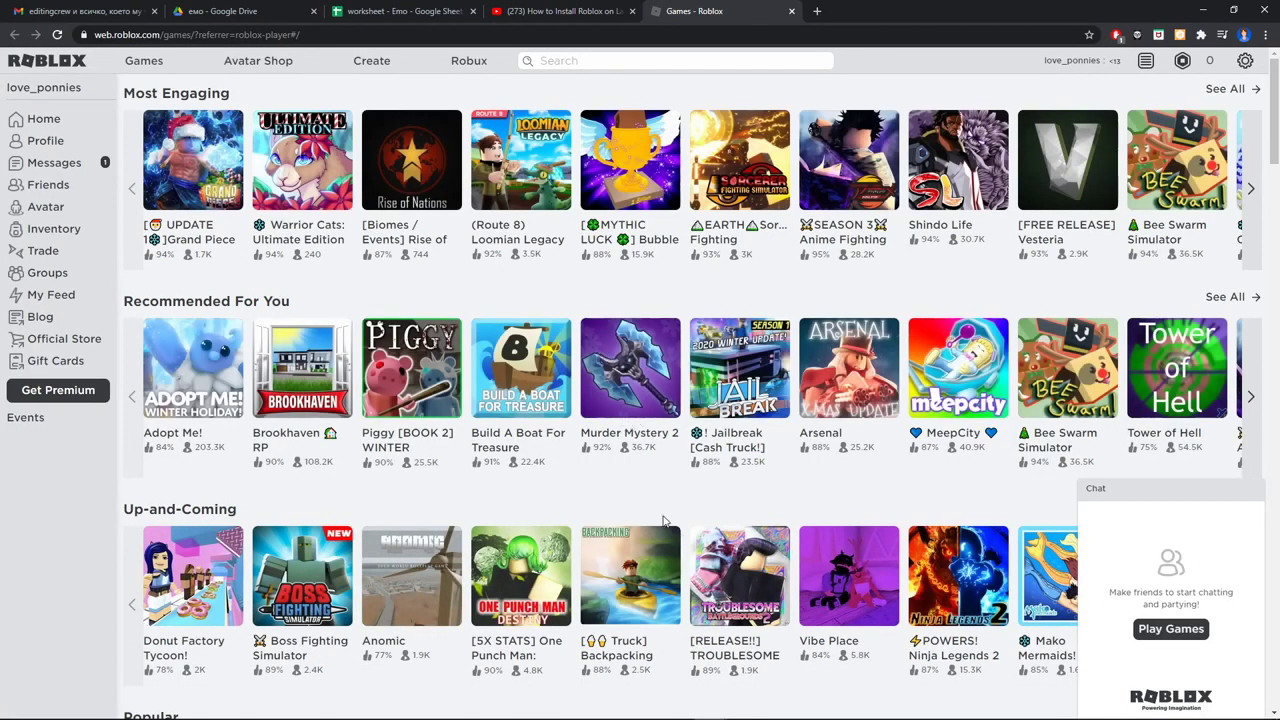
scroll(610, 460, down, 9)
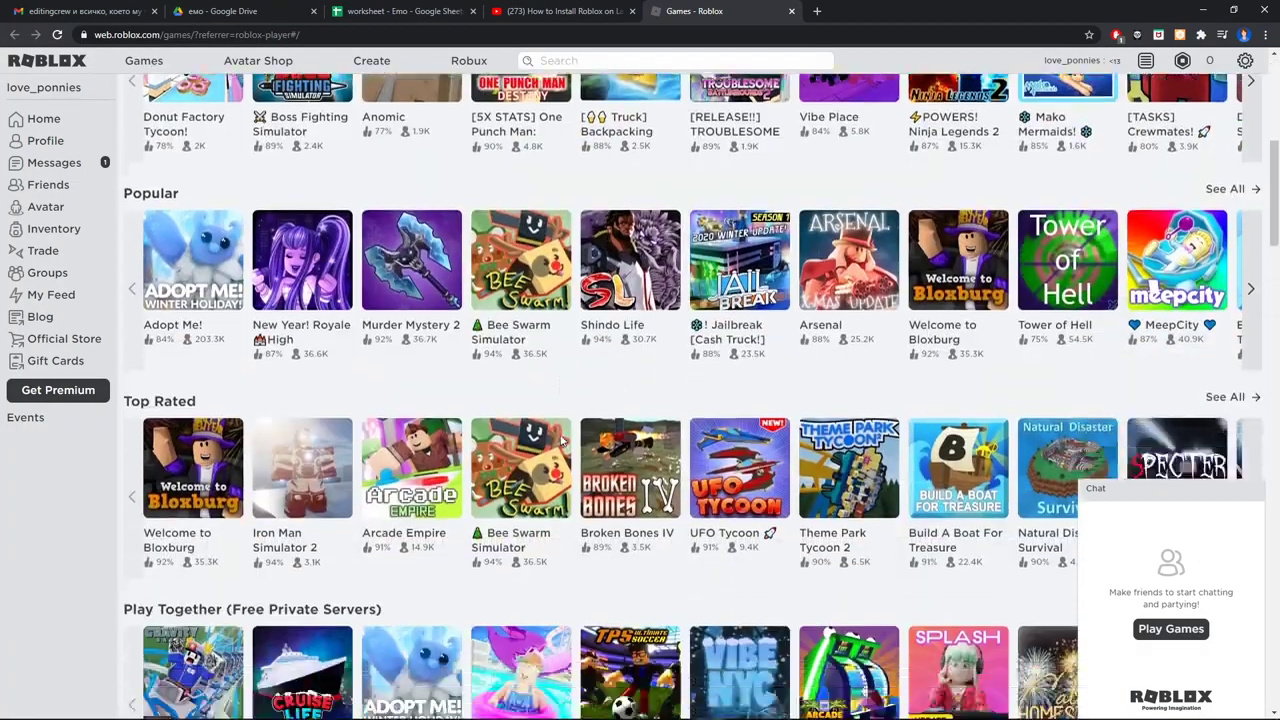
scroll(615, 440, down, 5)
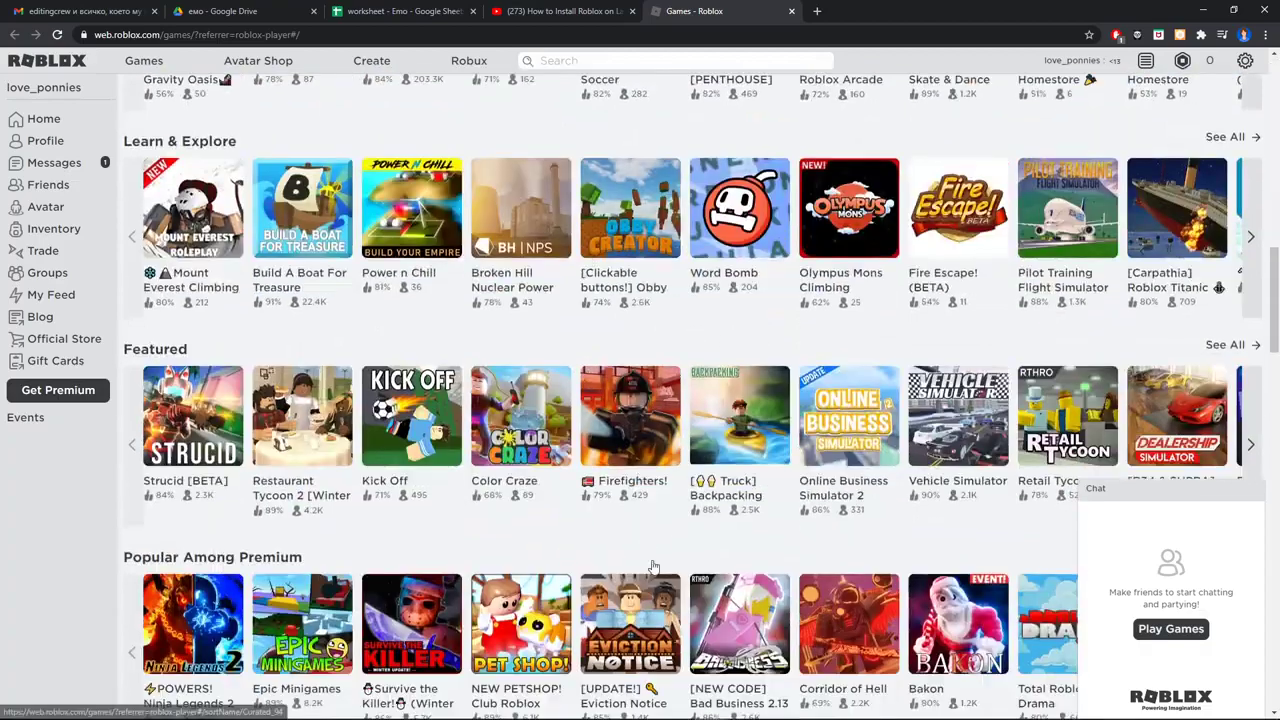
scroll(660, 530, up, 10)
scroll(640, 480, up, 1)
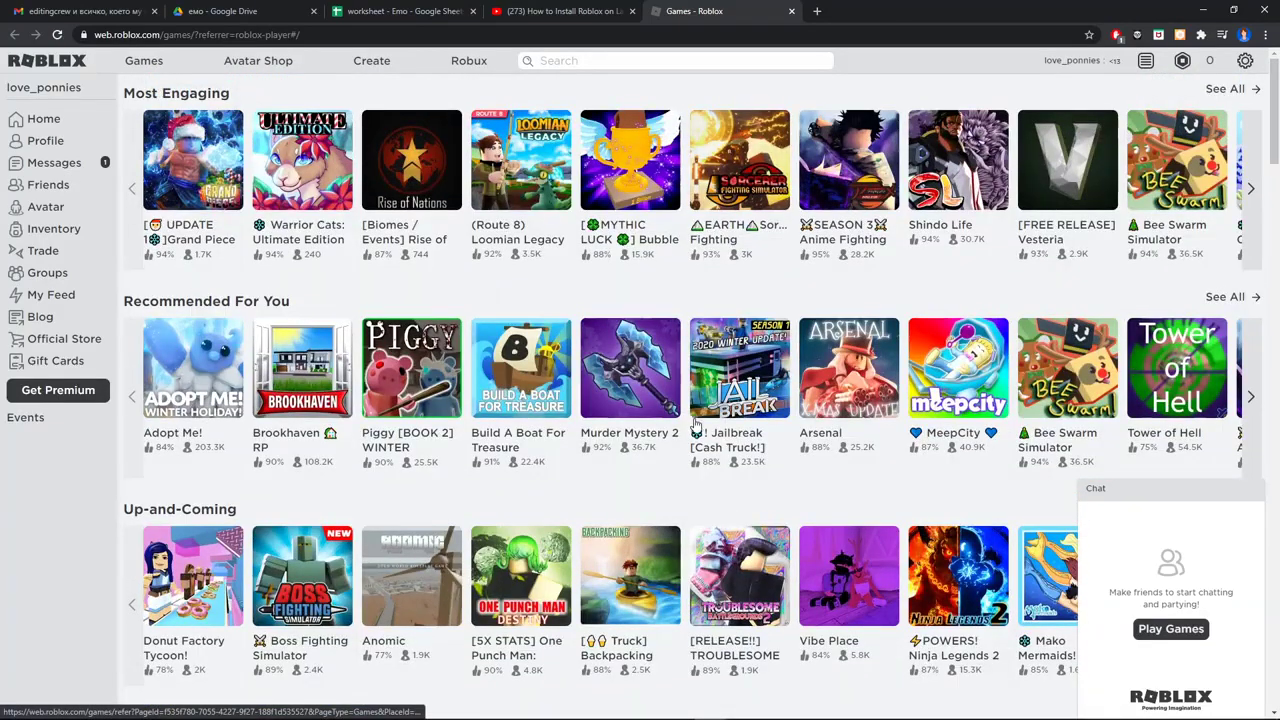
Open the "[Truck] Backpacking" game page from Up-and-Coming and launch the game, allowing the site to open Roblox
scroll(625, 530, down, 1)
scroll(626, 527, down, 1)
click(632, 465)
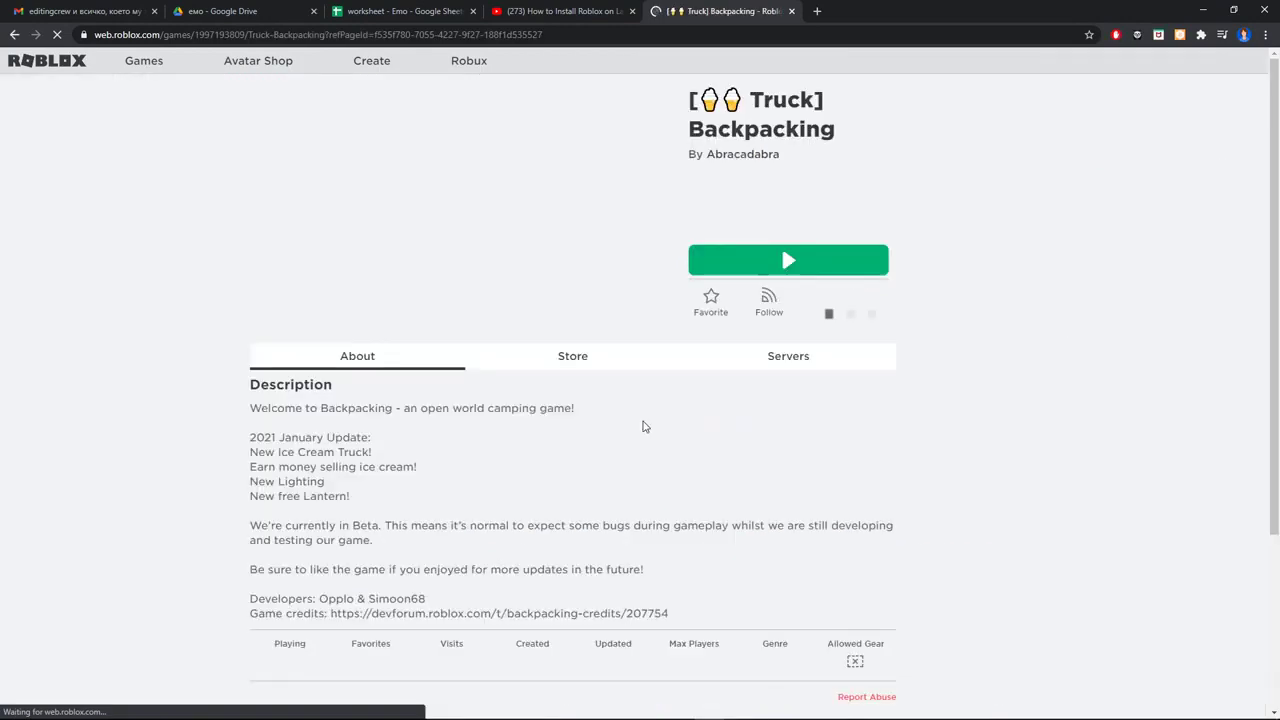
click(780, 260)
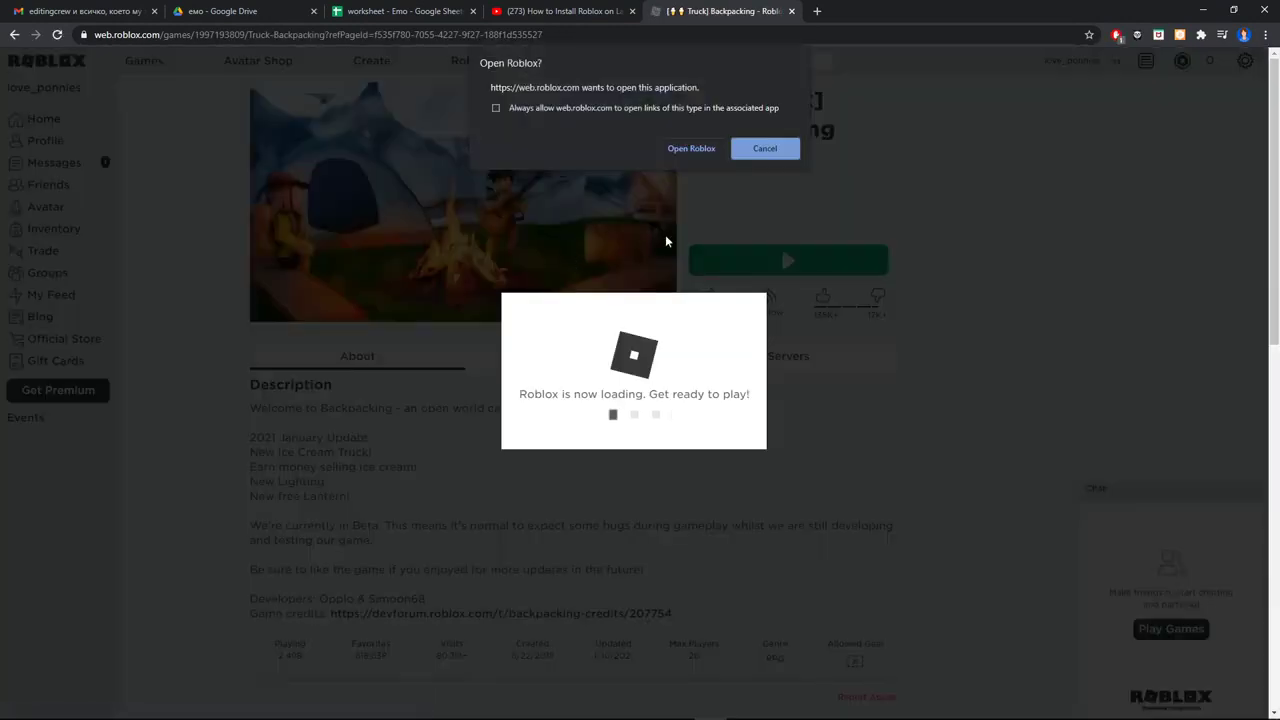
click(691, 149)
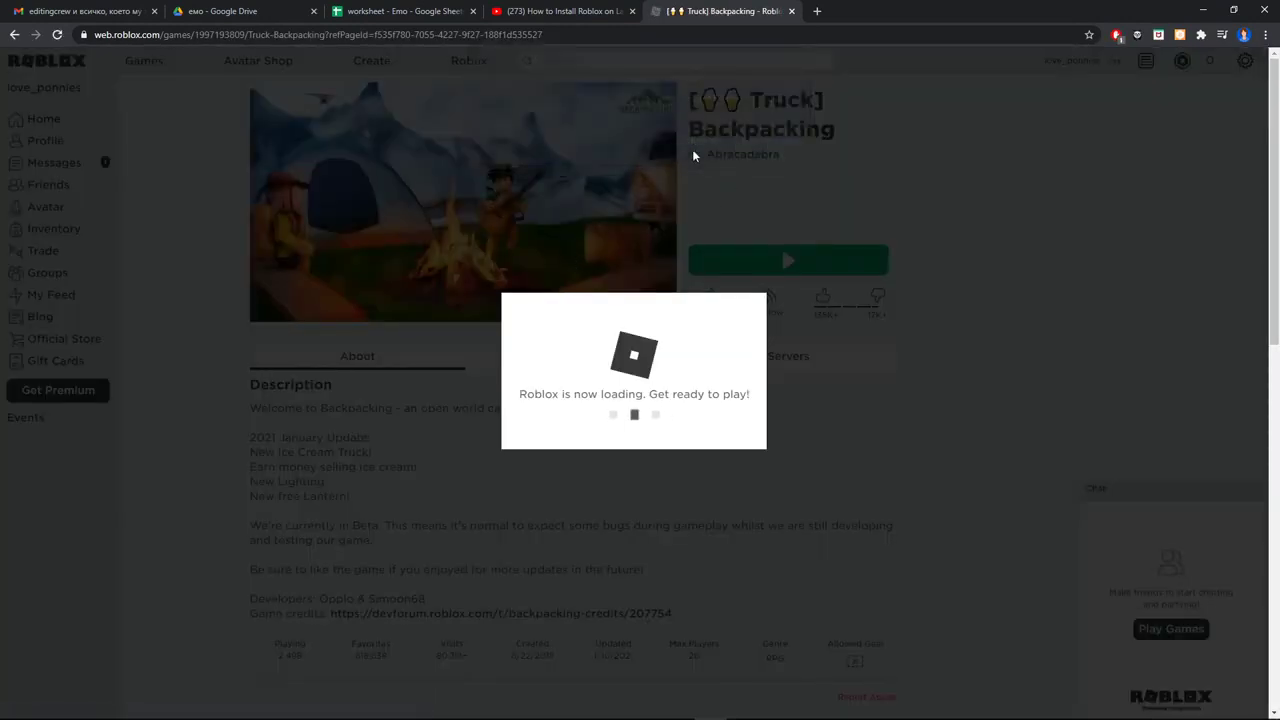